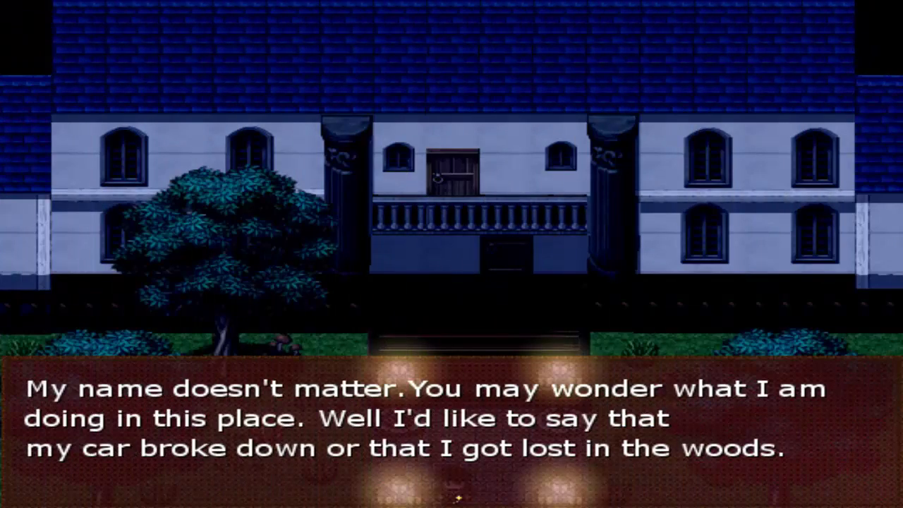
- Advance the investigator's monologue through the 'now or never' and 'no answer' lines
key("Return")
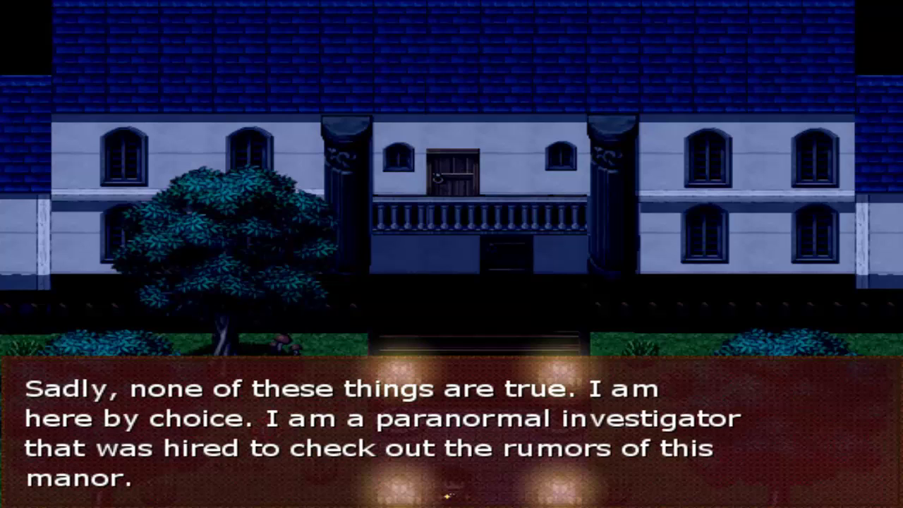
key("Return")
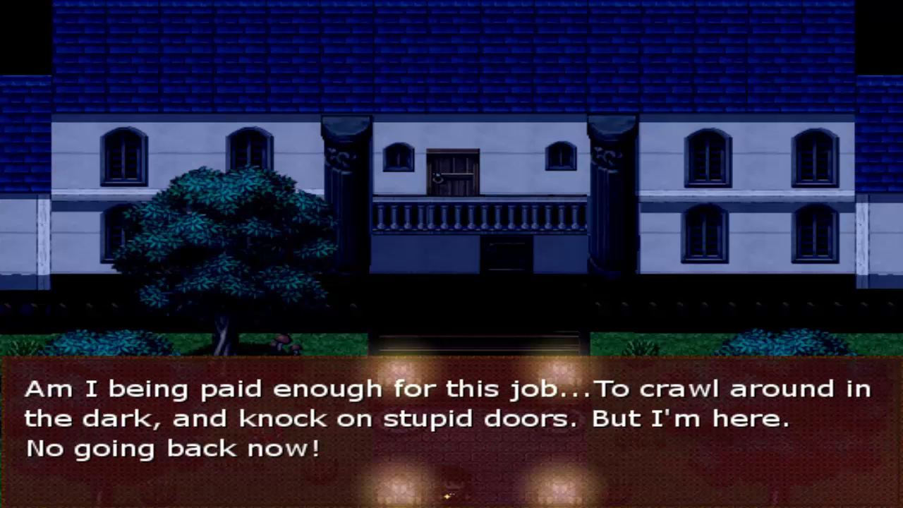
key("Return")
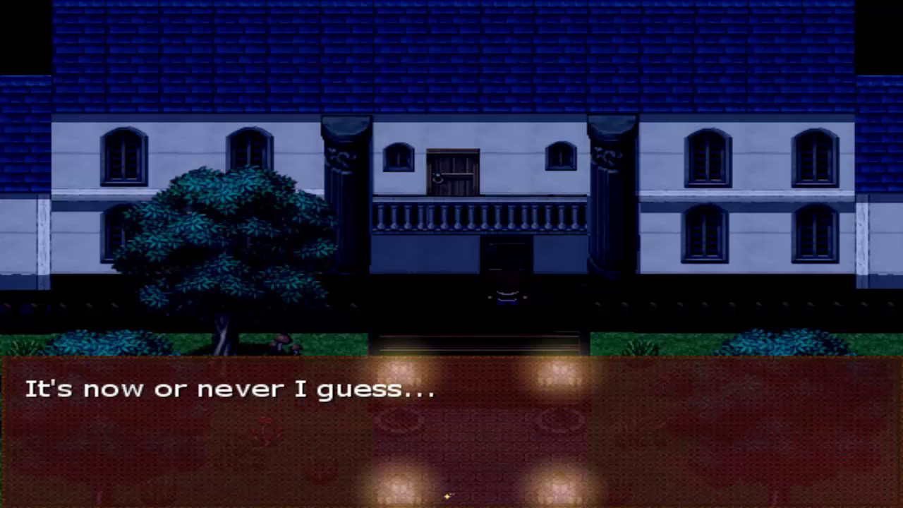
key("Return")
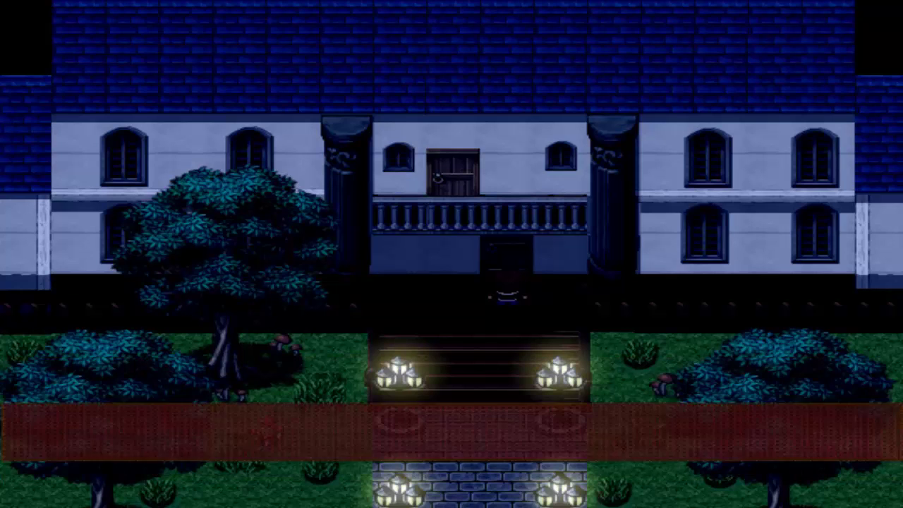
key("Return")
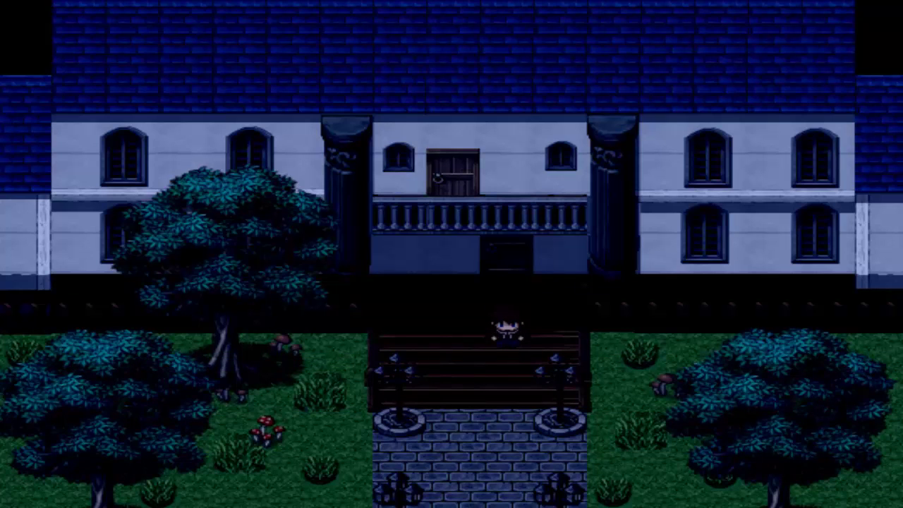